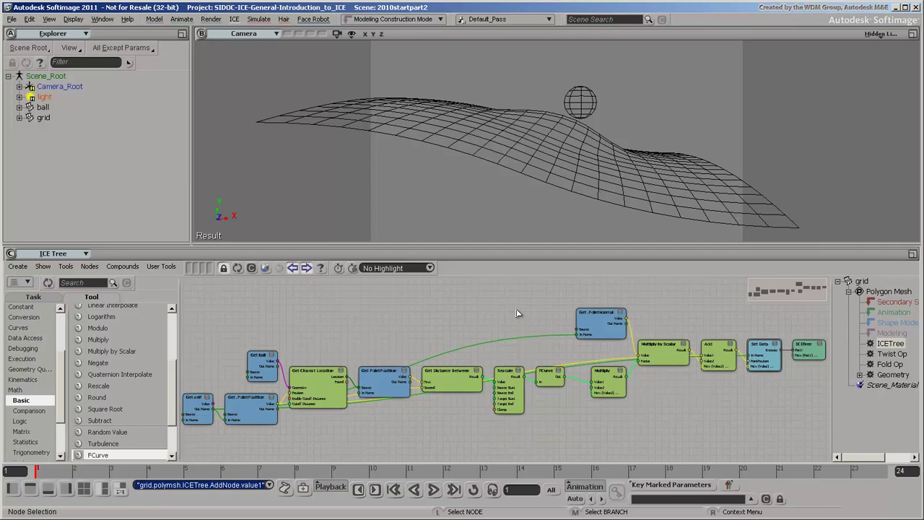
Display the Add node's Value1 point positions as points across the whole grid
{"action": "right_click", "coordinate": [578, 365]}
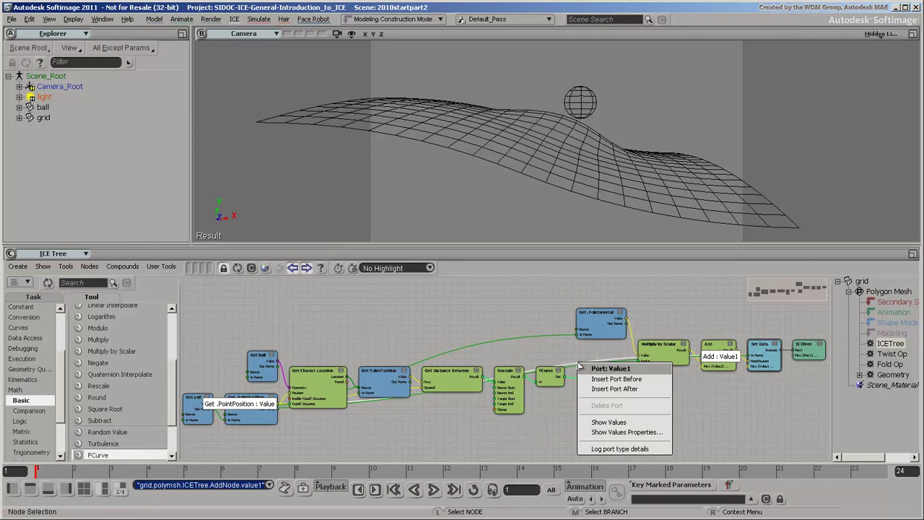
{"action": "left_click", "coordinate": [611, 425]}
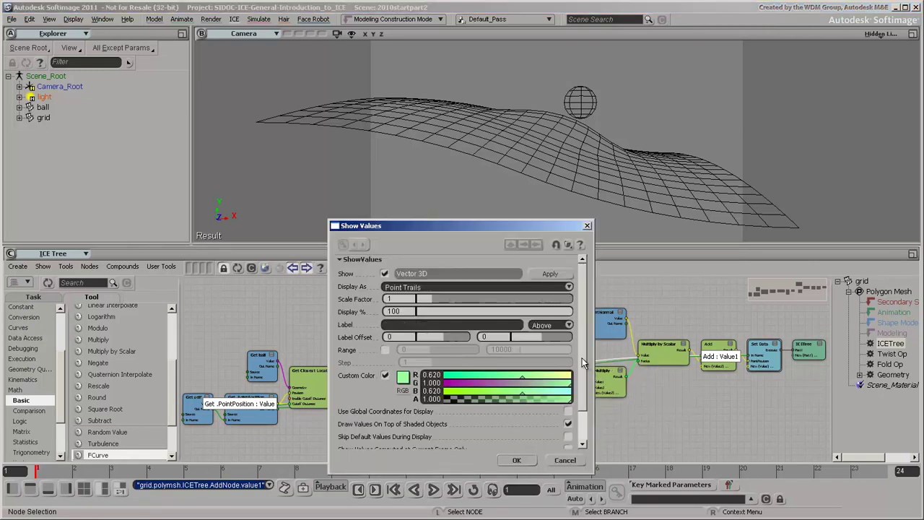
{"action": "mouse_move", "coordinate": [583, 364]}
{"action": "left_mouse_down"}
{"action": "mouse_move", "coordinate": [583, 401]}
{"action": "mouse_move", "coordinate": [584, 347]}
{"action": "left_mouse_up"}
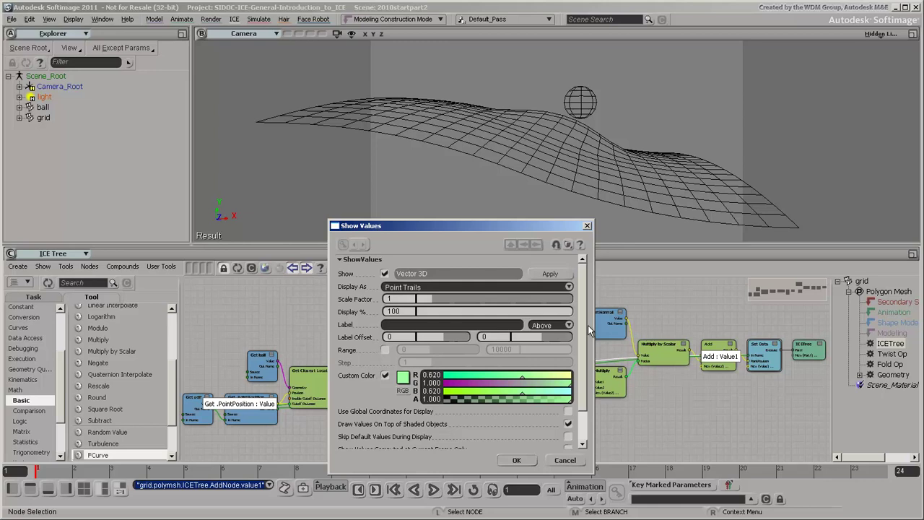
{"action": "left_click", "coordinate": [568, 287]}
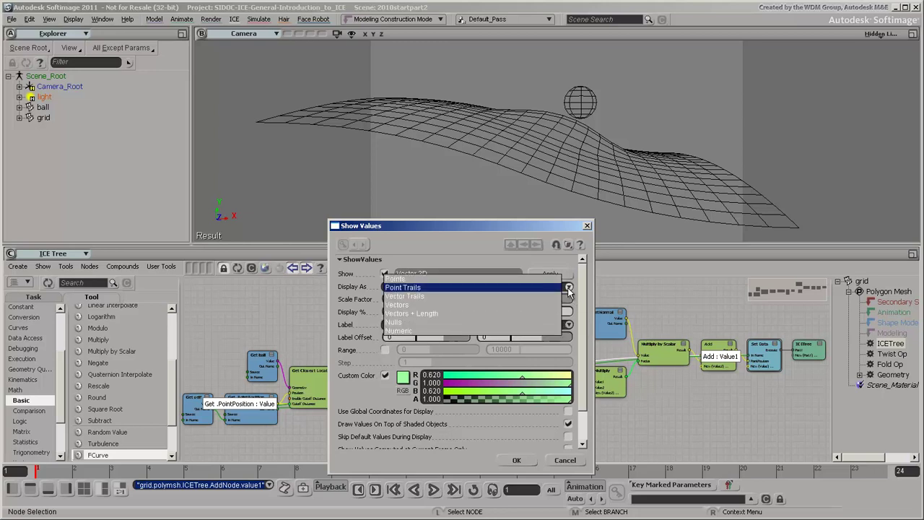
{"action": "left_click", "coordinate": [528, 278]}
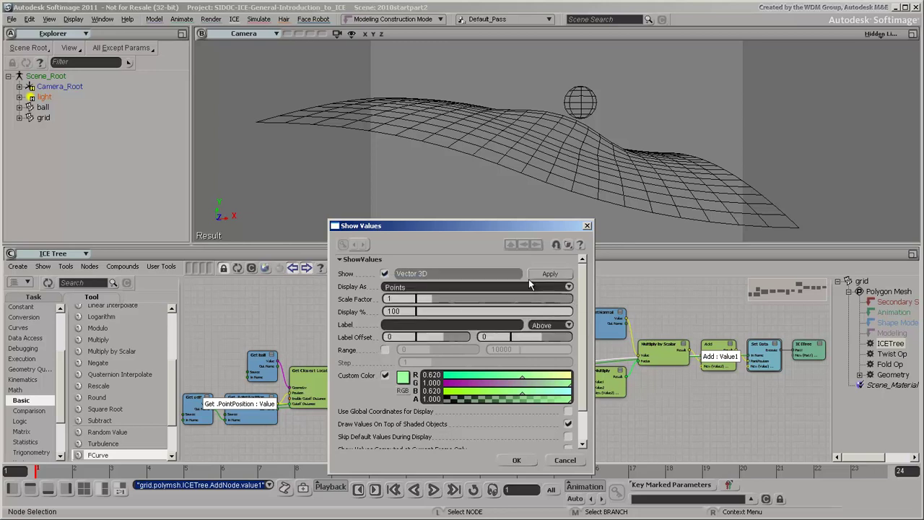
{"action": "left_click_drag", "start_coordinate": [581, 319], "coordinate": [578, 361]}
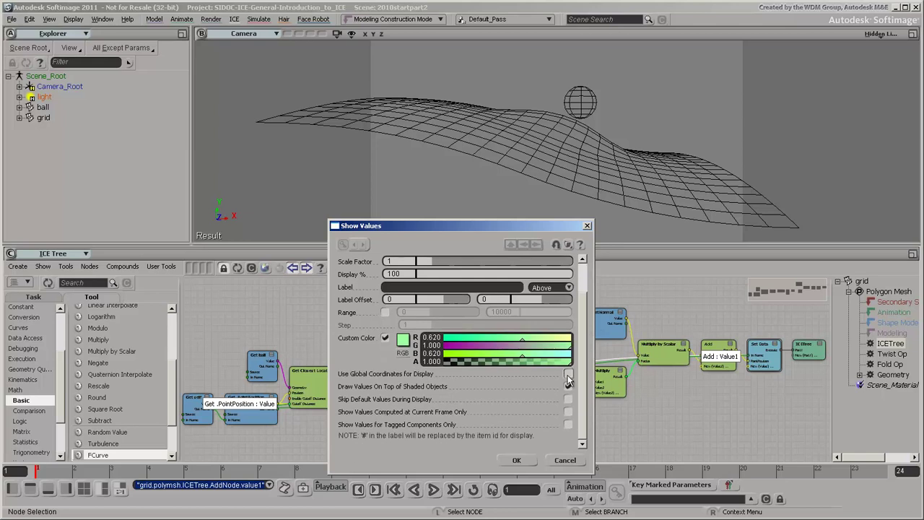
{"action": "left_click", "coordinate": [519, 460]}
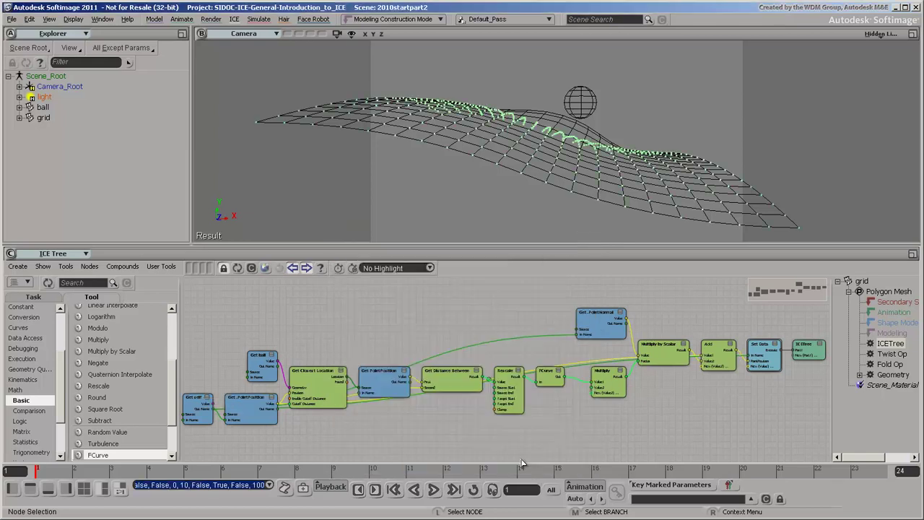
Restrict the Value1 value display to tagged components only
{"action": "right_click", "coordinate": [568, 368]}
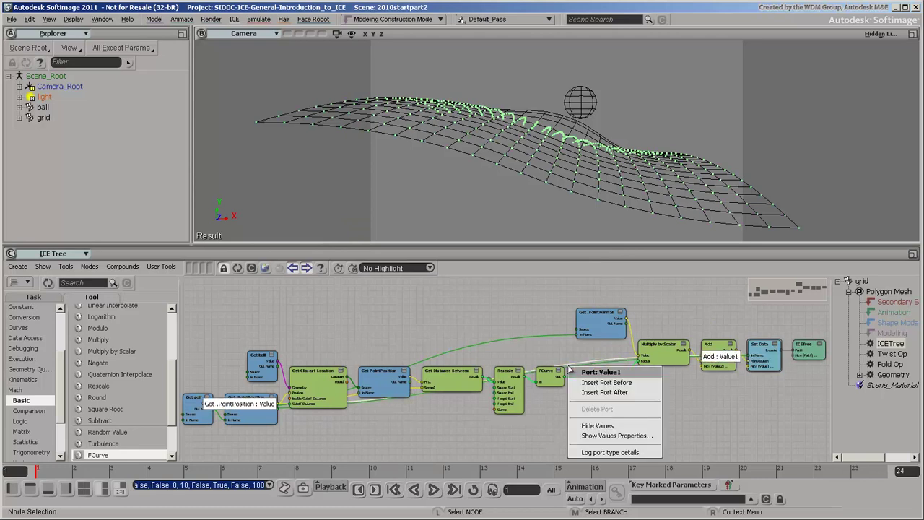
{"action": "left_click", "coordinate": [599, 436]}
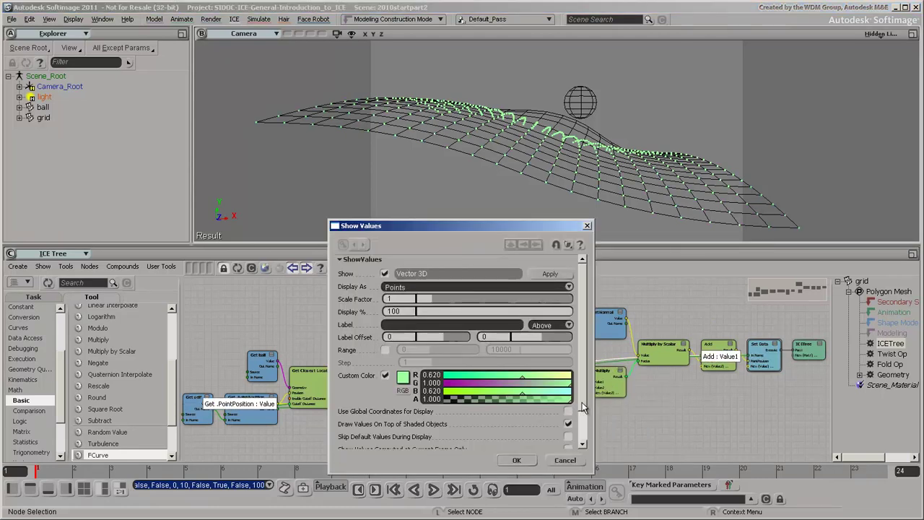
{"action": "scroll", "coordinate": [583, 437], "scroll_direction": "down", "scroll_amount": 2}
{"action": "left_click", "coordinate": [568, 424]}
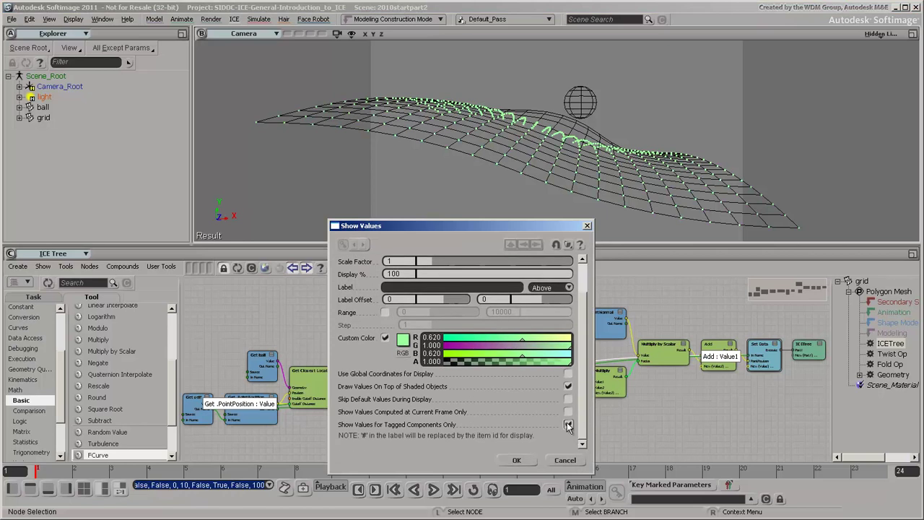
{"action": "left_click", "coordinate": [520, 458]}
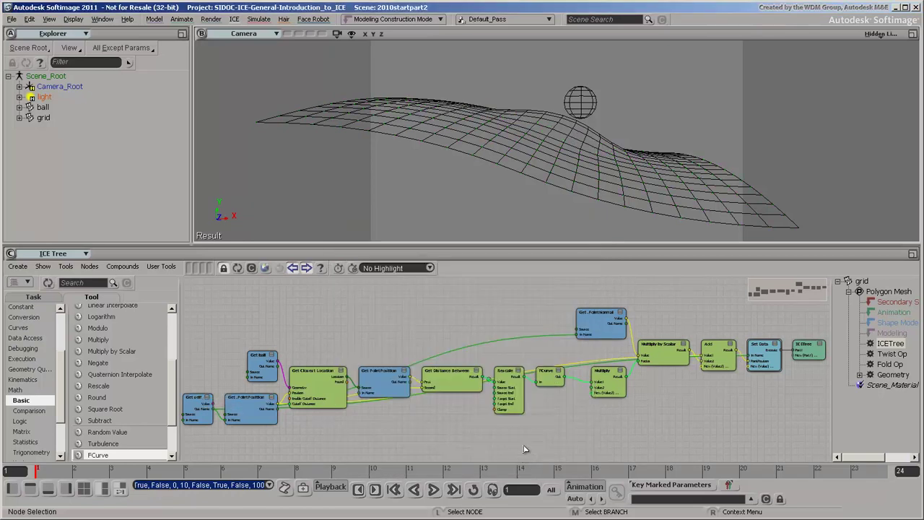
Tag a single grid vertex near the bulge, zooming in around it
{"action": "left_click", "coordinate": [551, 196]}
{"action": "key", "text": "t"}
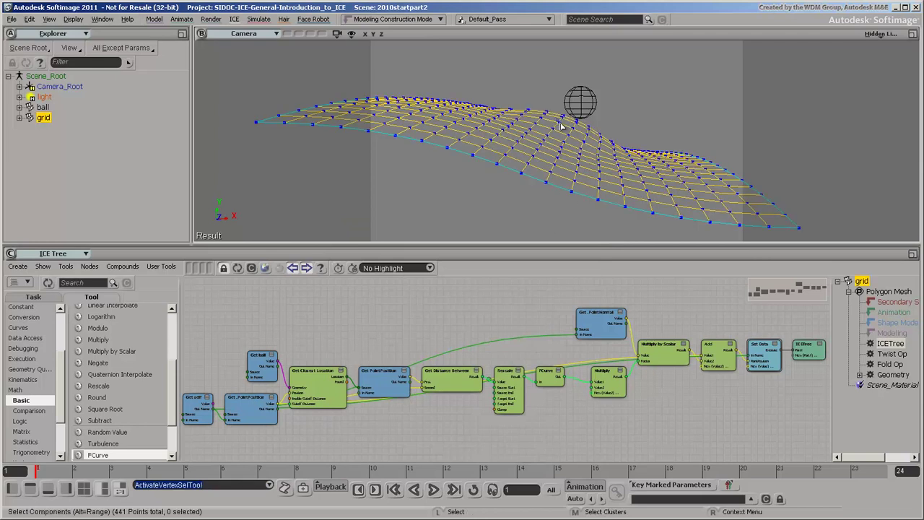
{"action": "left_click", "coordinate": [562, 129]}
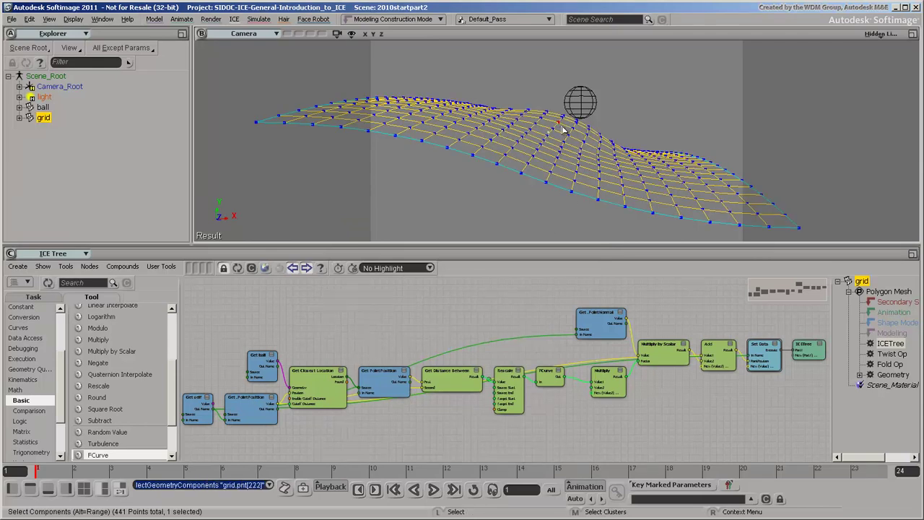
{"action": "key", "text": "shift+z"}
{"action": "left_click_drag", "start_coordinate": [527, 100], "coordinate": [617, 164]}
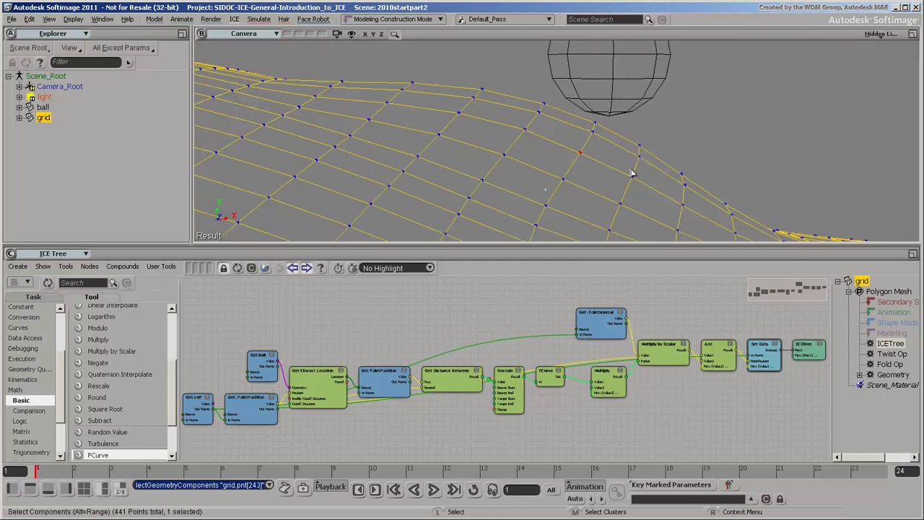
{"action": "left_click", "coordinate": [633, 177]}
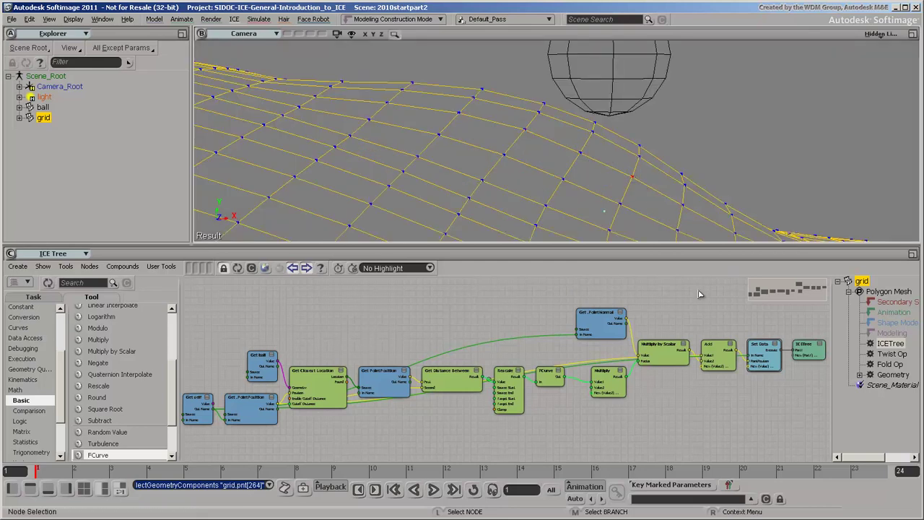
Show Add's Value2 as magenta vector trails on tagged points only
{"action": "right_click", "coordinate": [694, 355]}
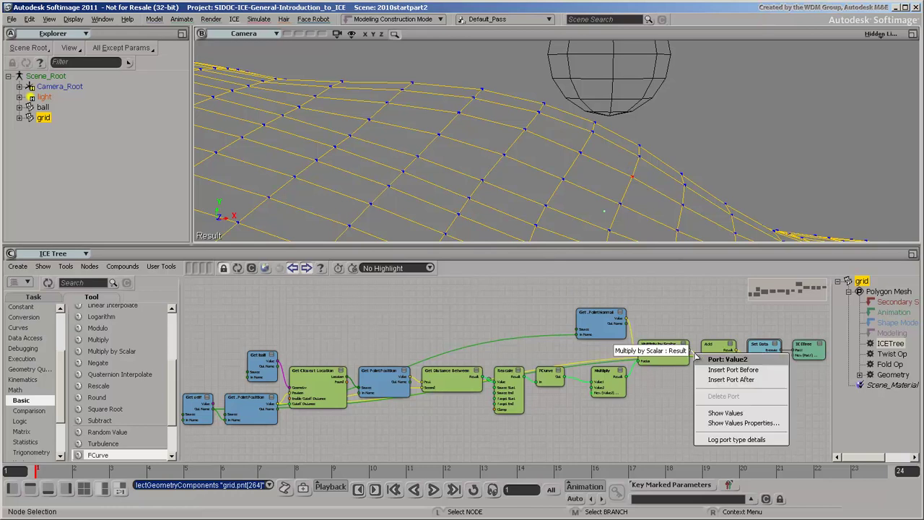
{"action": "left_click", "coordinate": [729, 415]}
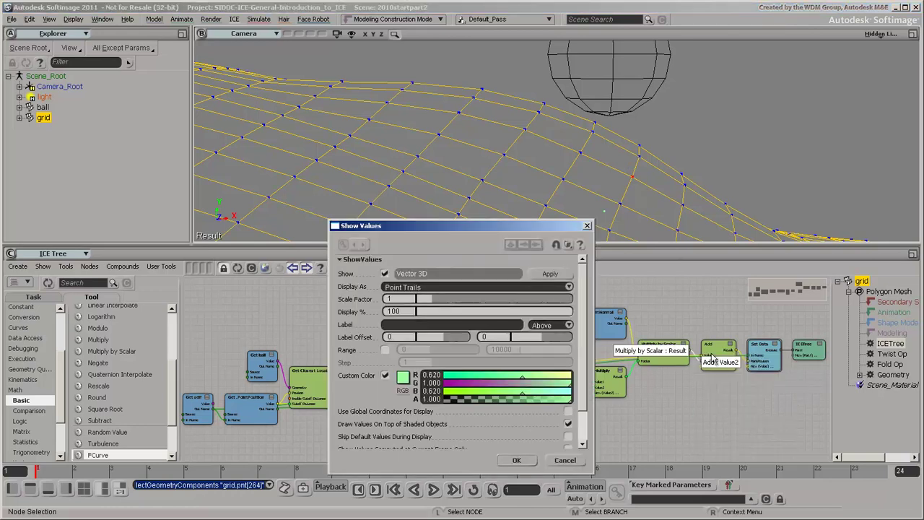
{"action": "left_click", "coordinate": [569, 287]}
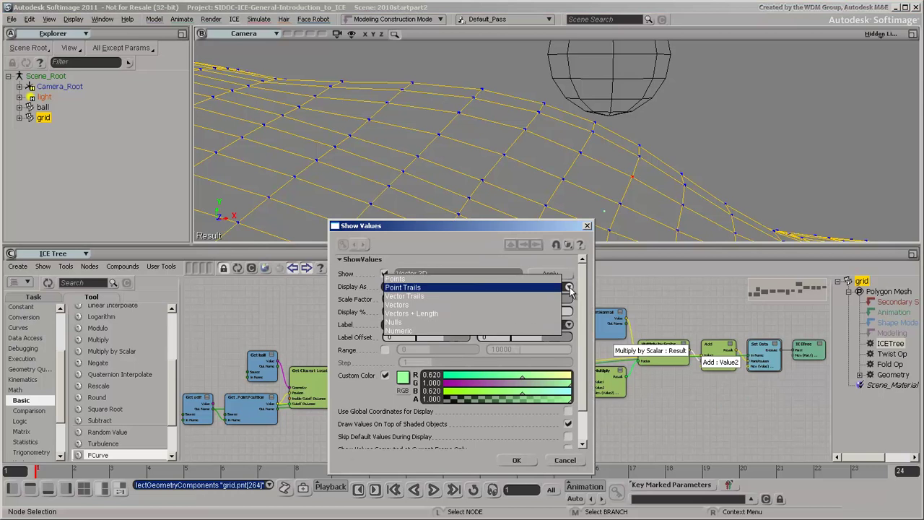
{"action": "left_click", "coordinate": [552, 300]}
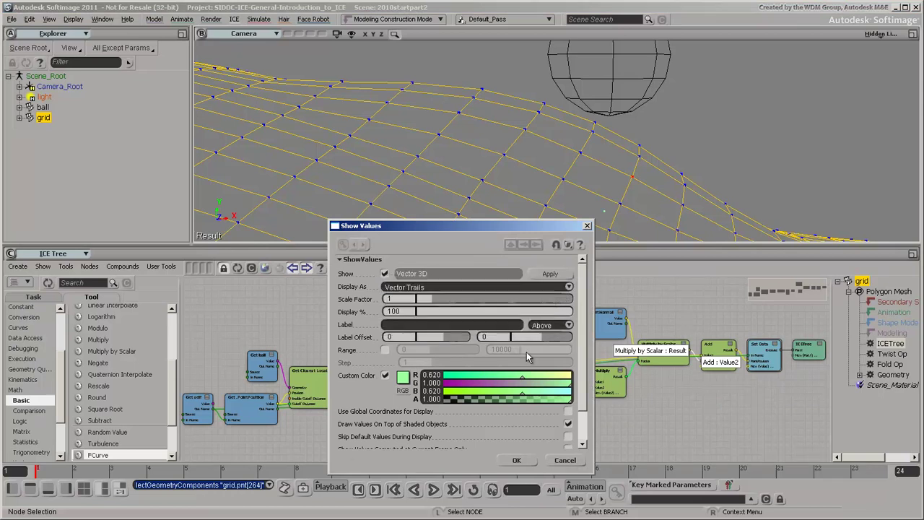
{"action": "left_click", "coordinate": [460, 384]}
{"action": "scroll", "coordinate": [583, 347], "scroll_direction": "down", "scroll_amount": 2}
{"action": "left_click", "coordinate": [568, 424]}
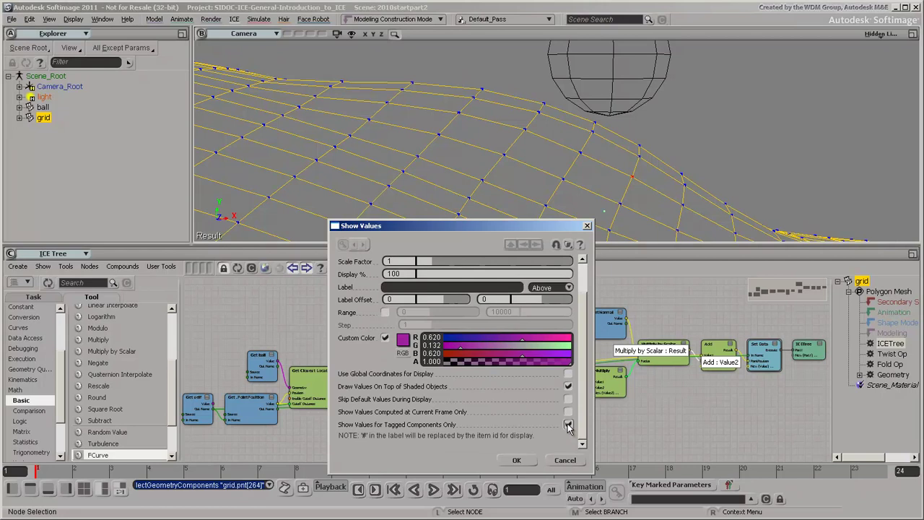
{"action": "left_click", "coordinate": [516, 460]}
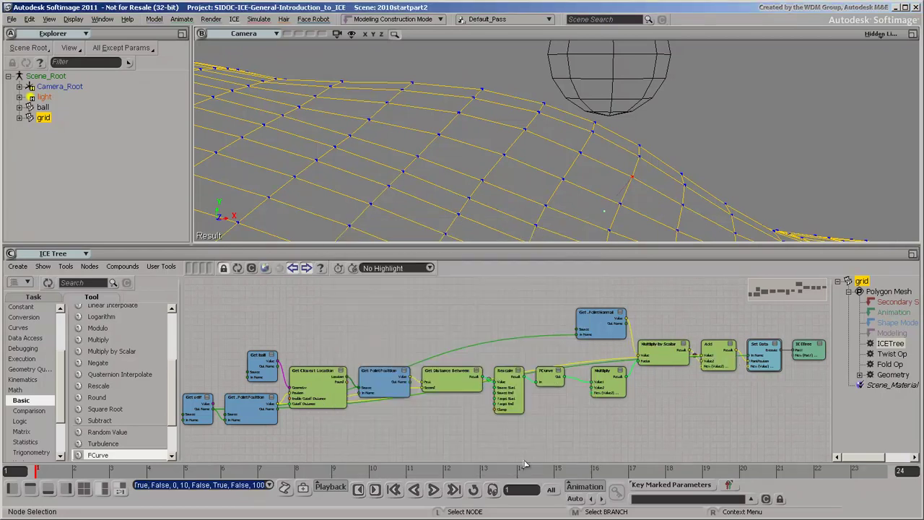
Tag several grid vertices near the ball, then return to the wider view
{"action": "left_click", "coordinate": [580, 154]}
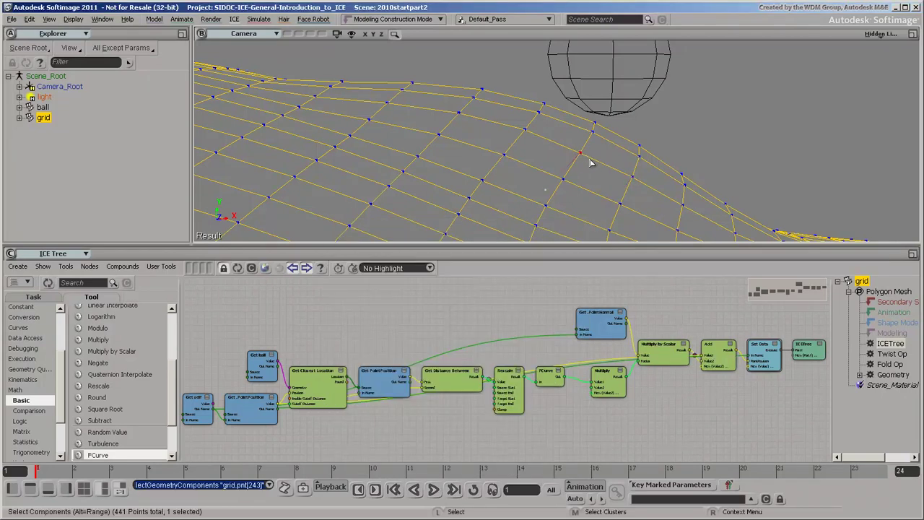
{"action": "left_click", "coordinate": [538, 137]}
{"action": "left_click", "coordinate": [593, 139]}
{"action": "key", "text": "alt+z"}
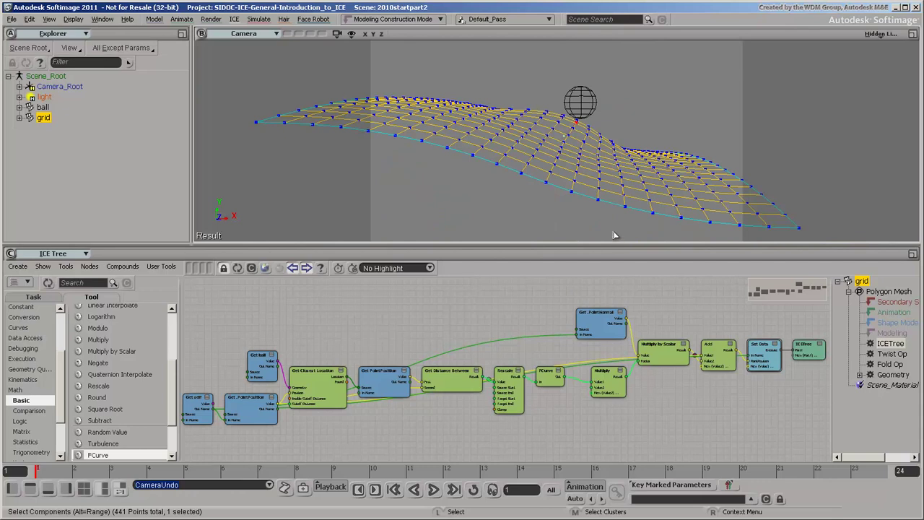
Hide the value readouts on the Add node's Value1 and Value2 ports and deselect
{"action": "right_click", "coordinate": [619, 359]}
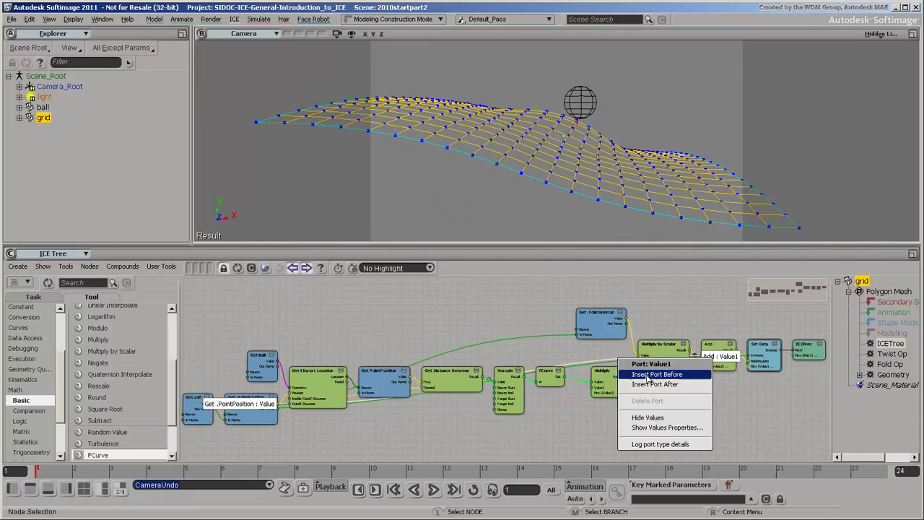
{"action": "left_click", "coordinate": [663, 418]}
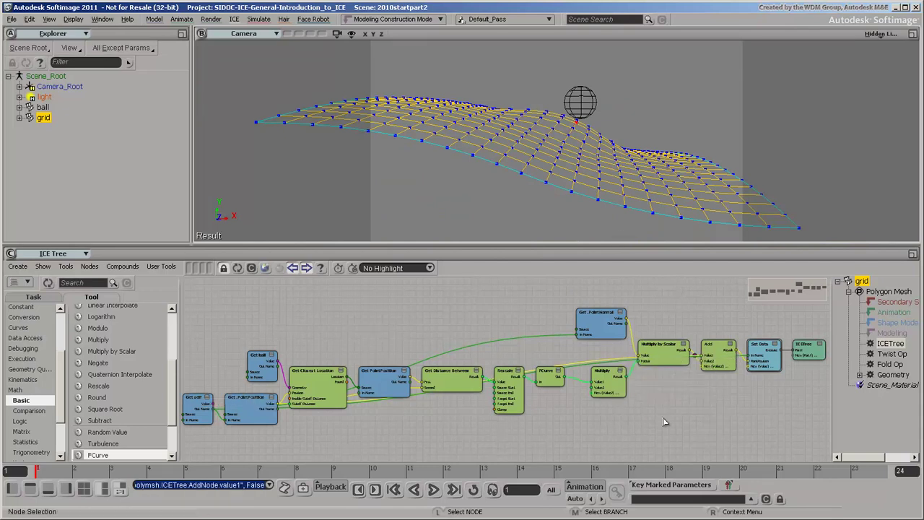
{"action": "right_click", "coordinate": [694, 355]}
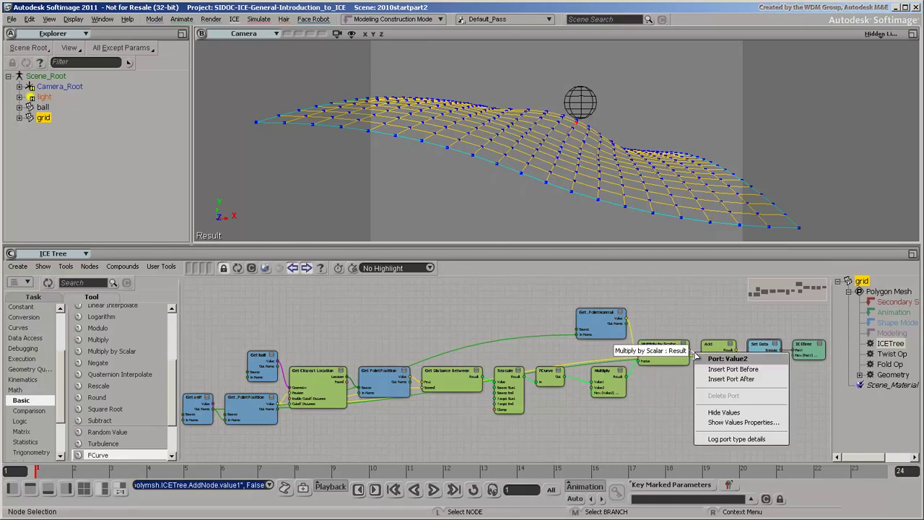
{"action": "left_click", "coordinate": [727, 414]}
{"action": "left_click", "coordinate": [727, 415]}
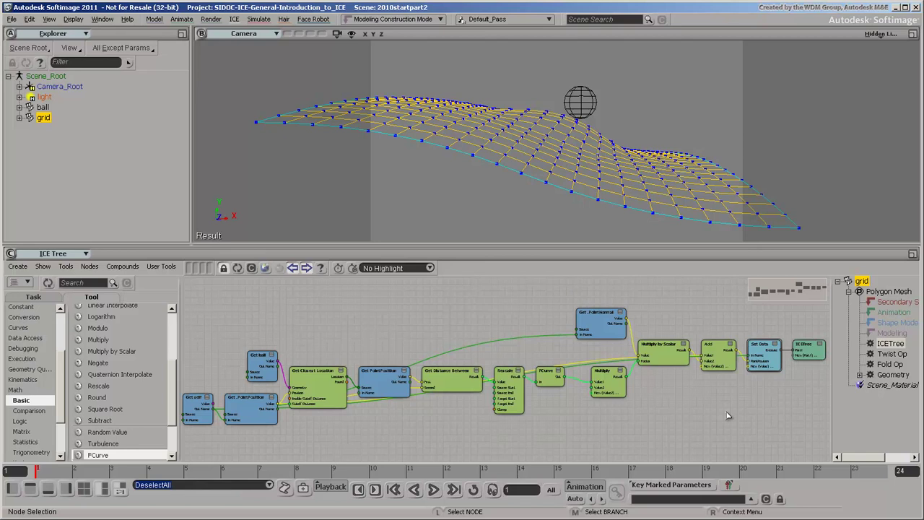
Pack the selected deformer nodes into one compound and frame the graph
{"action": "left_click", "coordinate": [727, 415]}
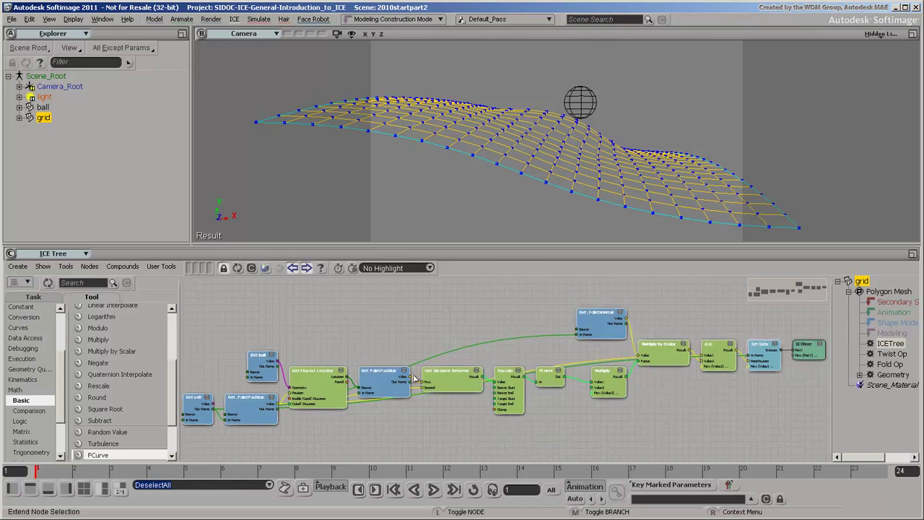
{"action": "right_click", "coordinate": [314, 378]}
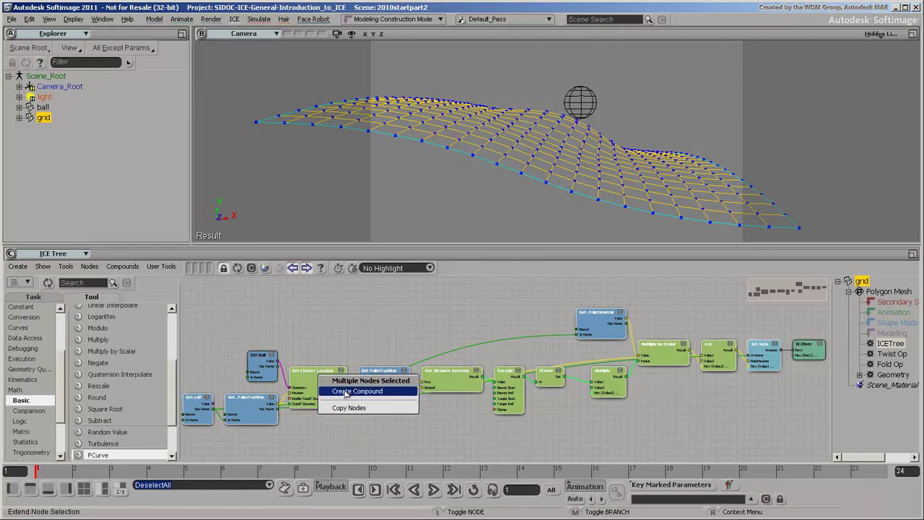
{"action": "left_click", "coordinate": [345, 391]}
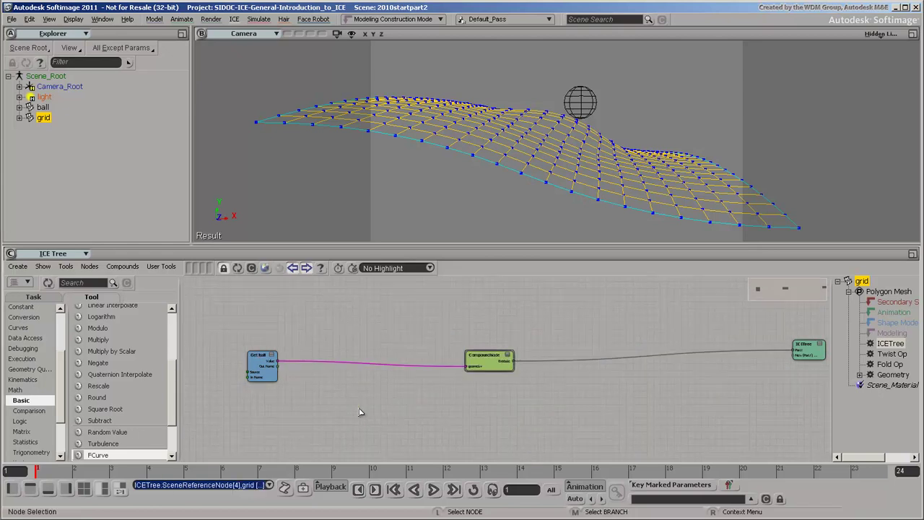
{"action": "key", "text": "f"}
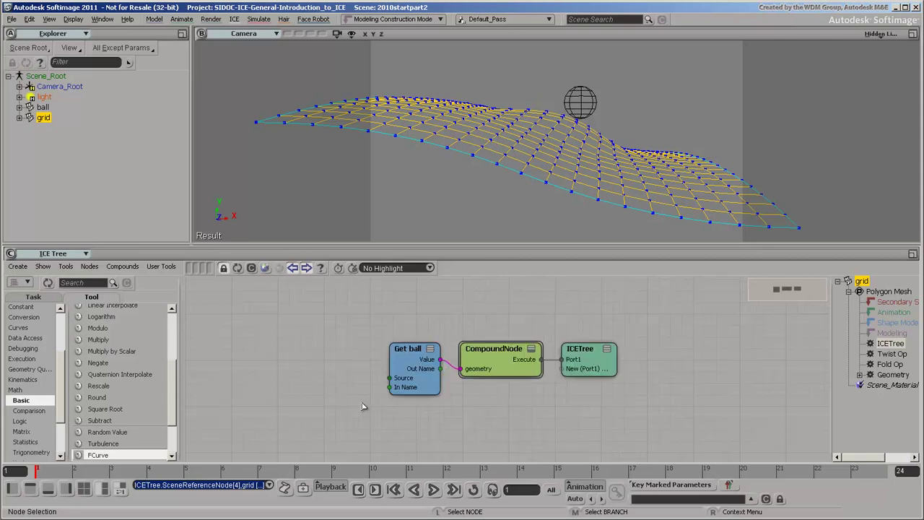
{"action": "double_click", "coordinate": [478, 355]}
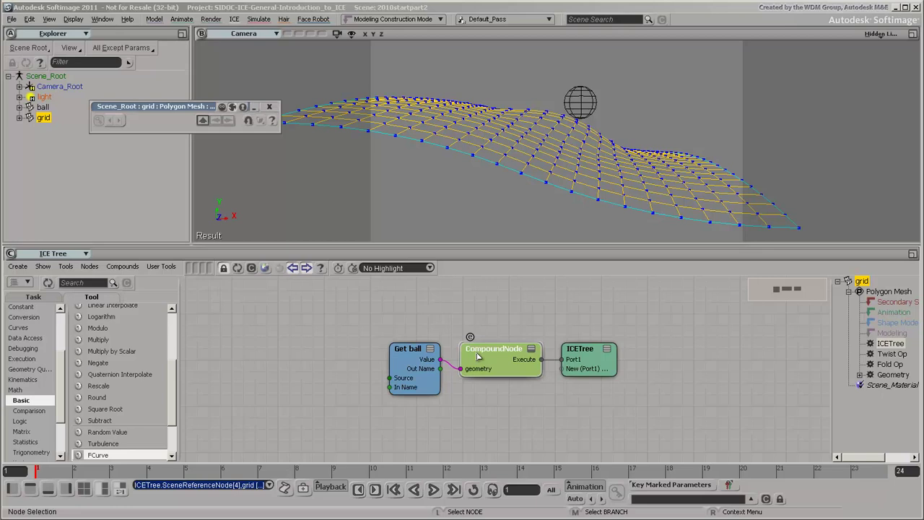
{"action": "left_click", "coordinate": [269, 107]}
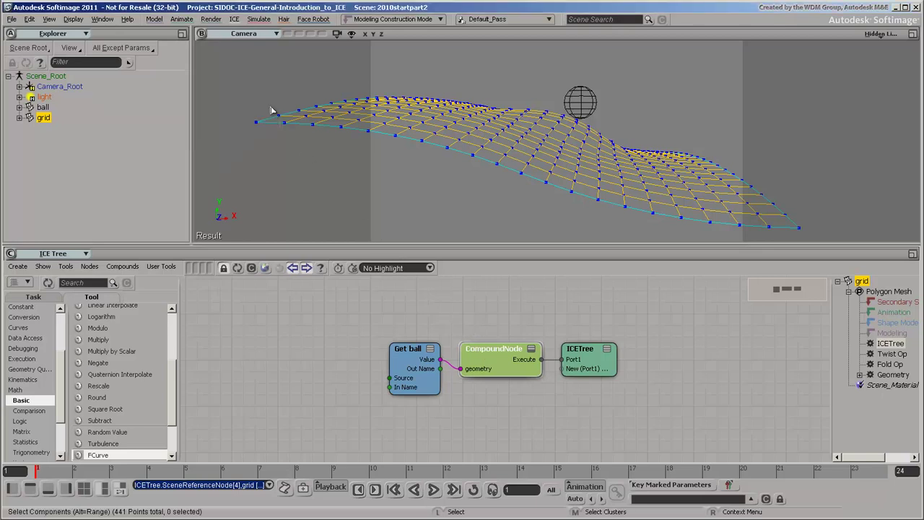
Expose Multiply's Value2 as 'Amplitude' and the FCurve profile as compound inputs
{"action": "double_click", "coordinate": [470, 338]}
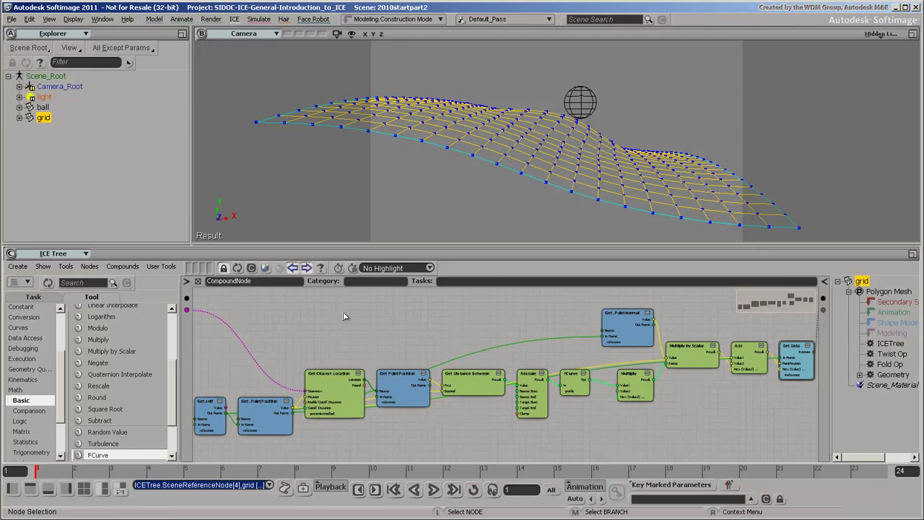
{"action": "left_click_drag", "start_coordinate": [186, 298], "coordinate": [623, 393]}
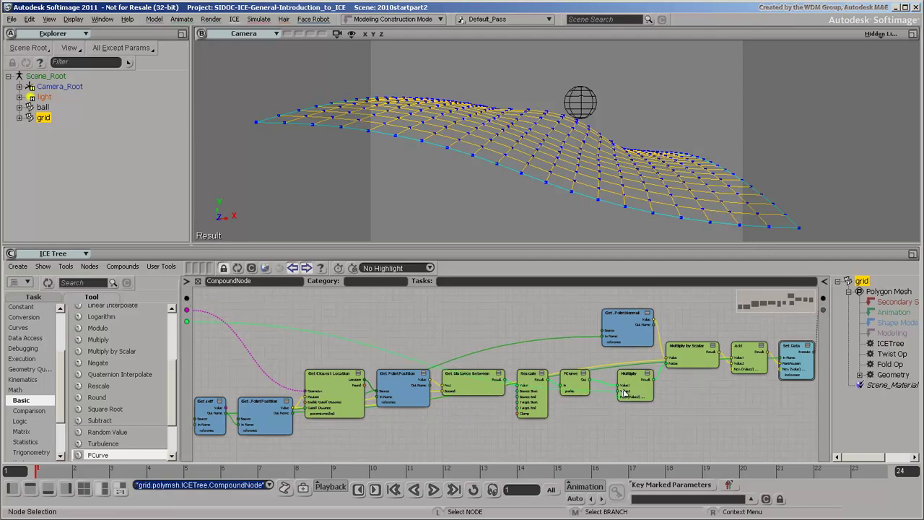
{"action": "left_click", "coordinate": [186, 282]}
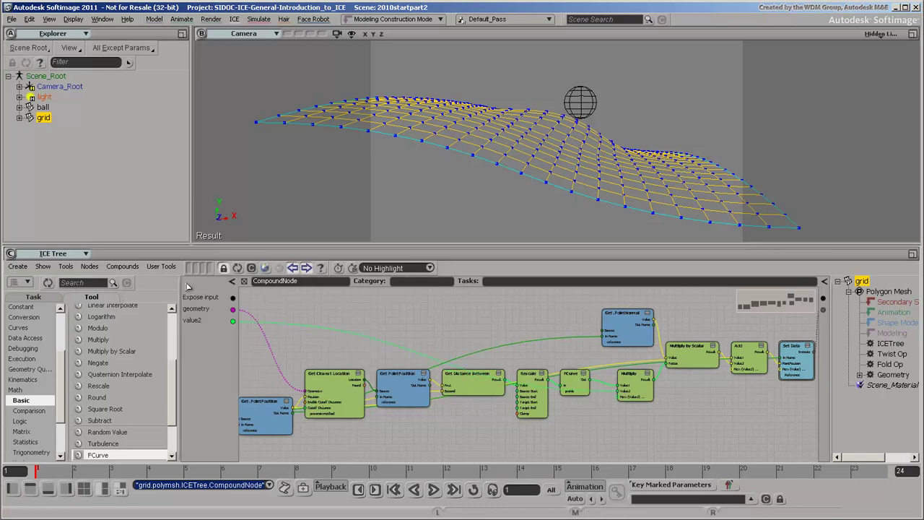
{"action": "double_click", "coordinate": [202, 321]}
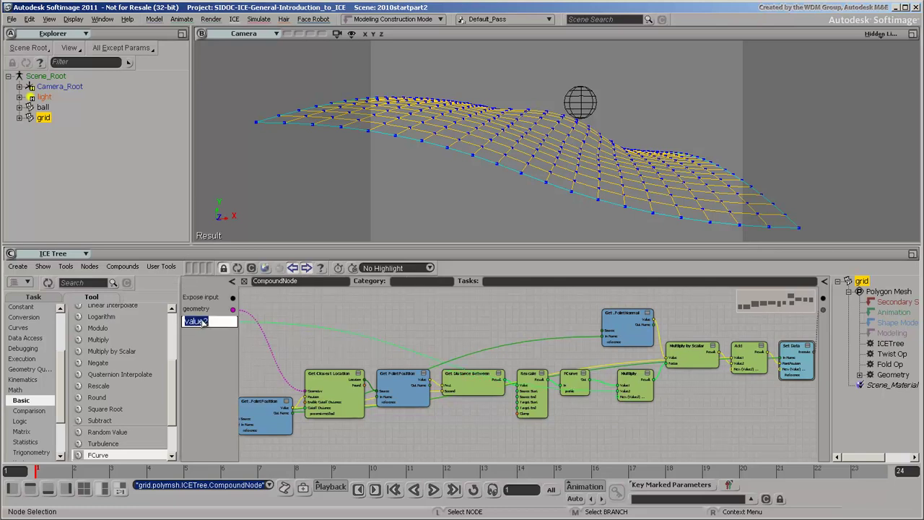
{"action": "type", "text": "Amplitude"}
{"action": "key", "text": "Return"}
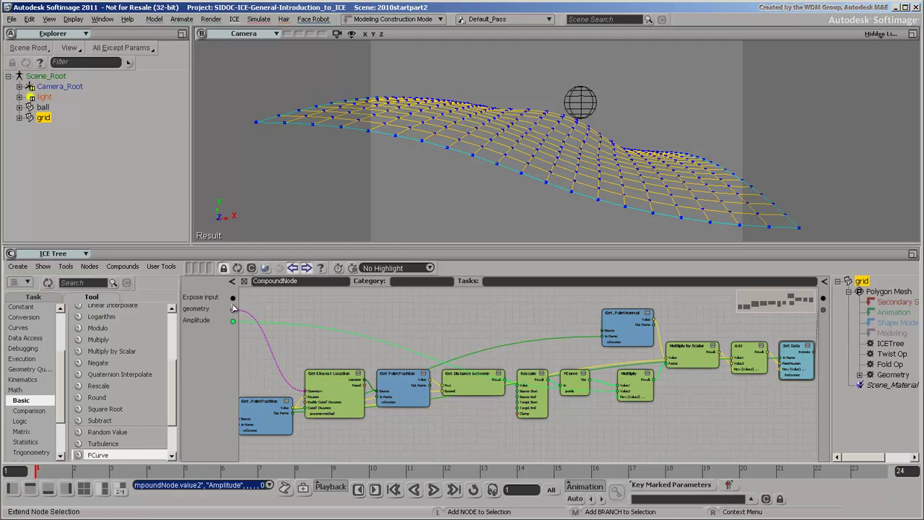
{"action": "left_click_drag", "start_coordinate": [233, 298], "coordinate": [566, 395]}
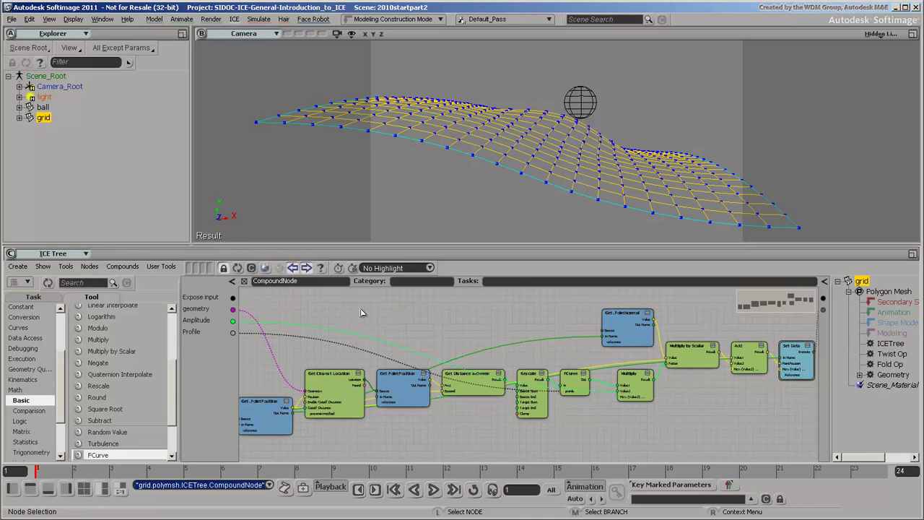
Enter 'Bulge by Distance' as the compound's name in the ICE Tree header
{"action": "double_click", "coordinate": [308, 282]}
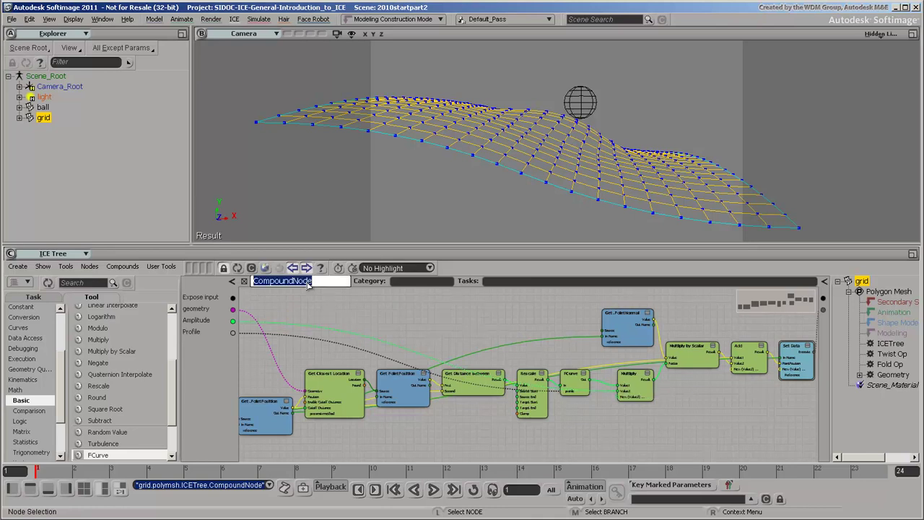
{"action": "type", "text": "Bulge "}
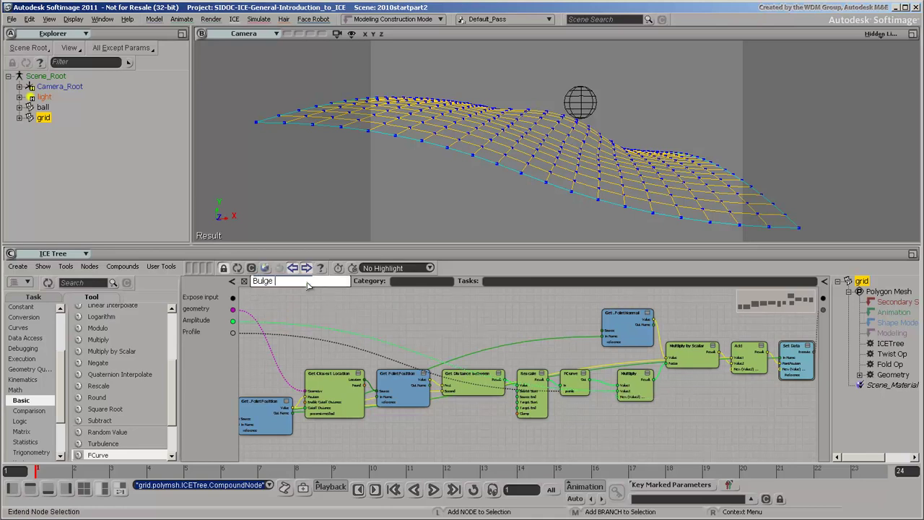
{"action": "type", "text": "by Distance"}
{"action": "key", "text": "Return"}
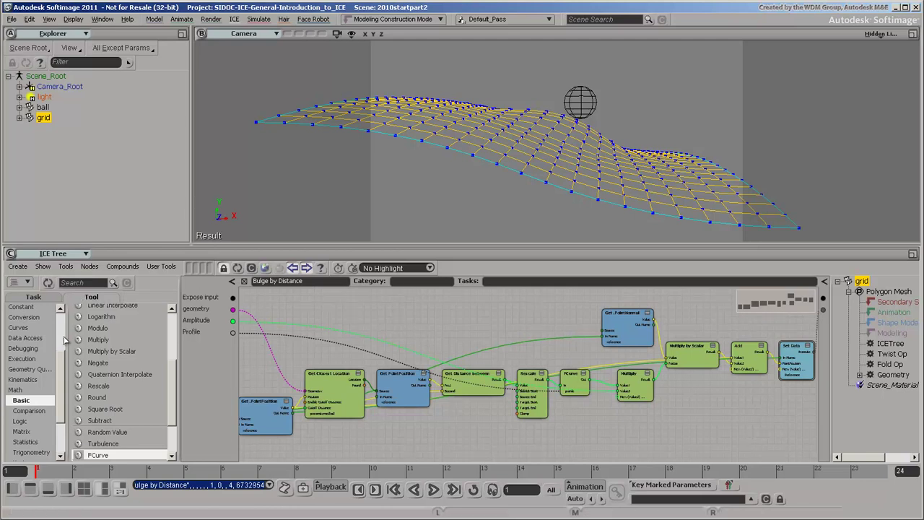
{"action": "scroll", "coordinate": [58, 379], "scroll_direction": "down", "scroll_amount": 1}
{"action": "scroll", "coordinate": [60, 400], "scroll_direction": "down", "scroll_amount": 1}
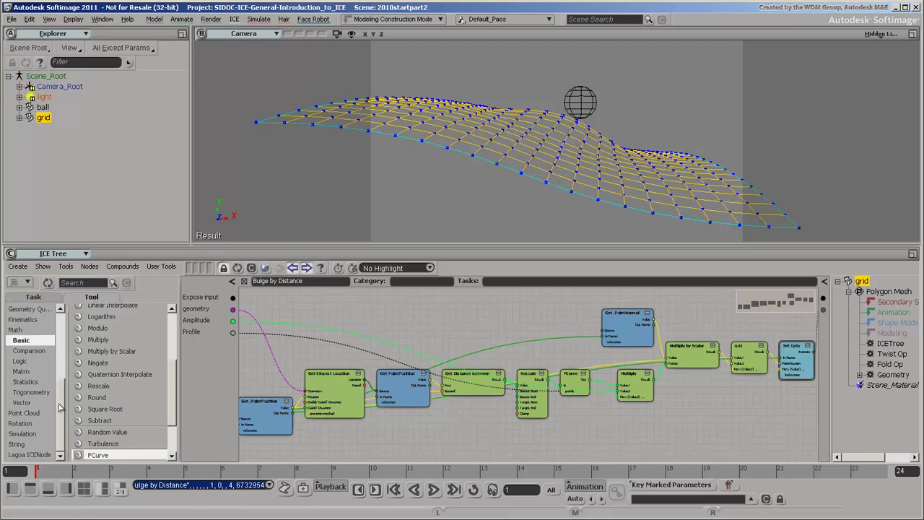
{"action": "left_click_drag", "start_coordinate": [60, 408], "coordinate": [56, 332]}
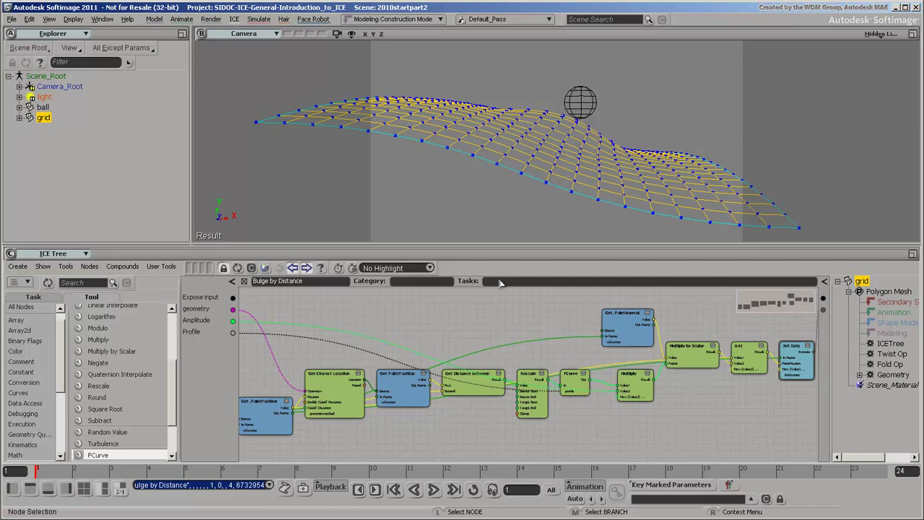
List the node library's Deformation task, Effects category nodes
{"action": "left_click", "coordinate": [48, 300]}
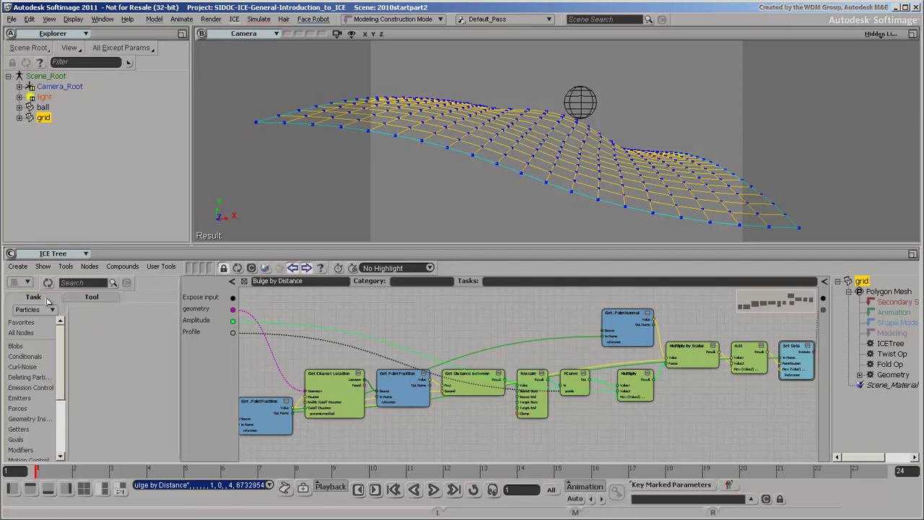
{"action": "left_click", "coordinate": [50, 310]}
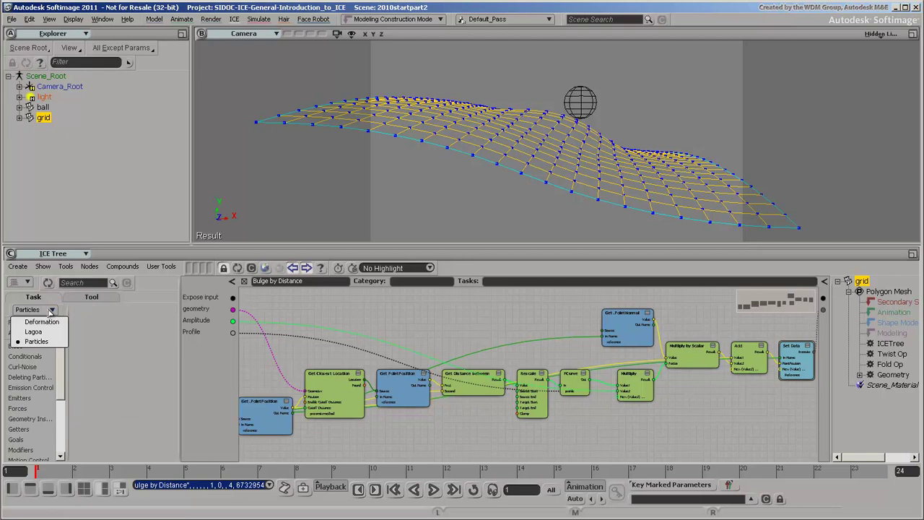
{"action": "left_click", "coordinate": [47, 323]}
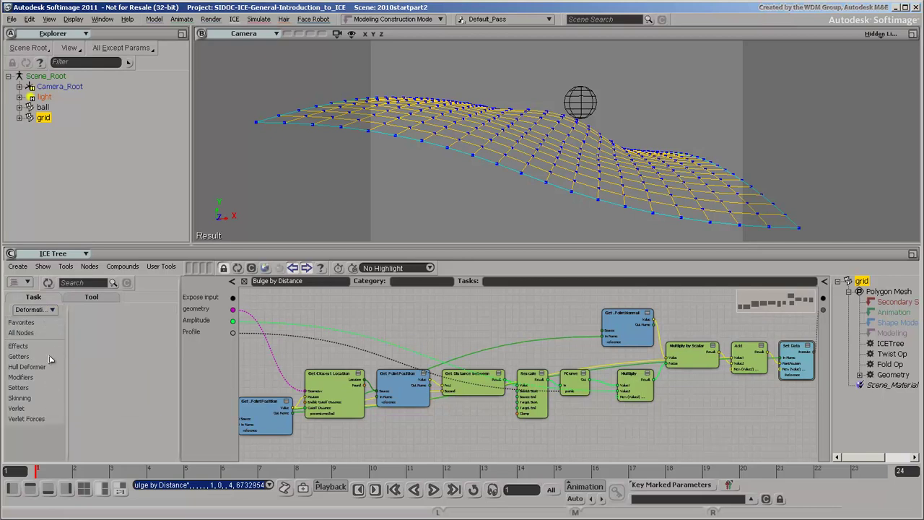
{"action": "left_click", "coordinate": [49, 347]}
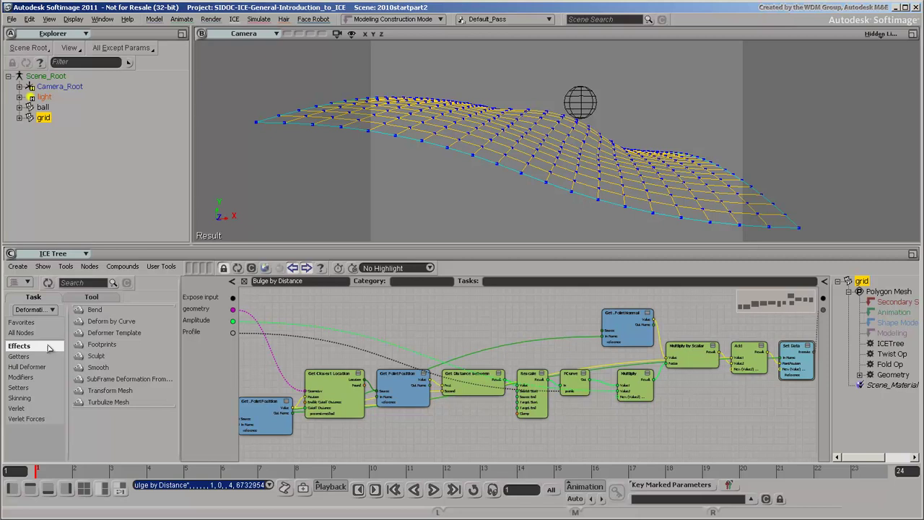
Set the compound's Tasks field to 'Deformation/Effects'
{"action": "left_click", "coordinate": [493, 282]}
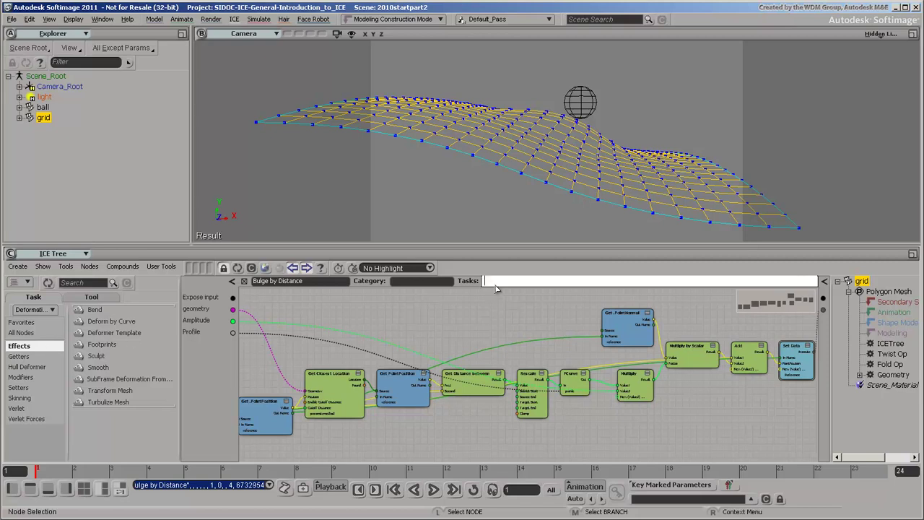
{"action": "type", "text": "Deformation/Effects"}
{"action": "key", "text": "Return"}
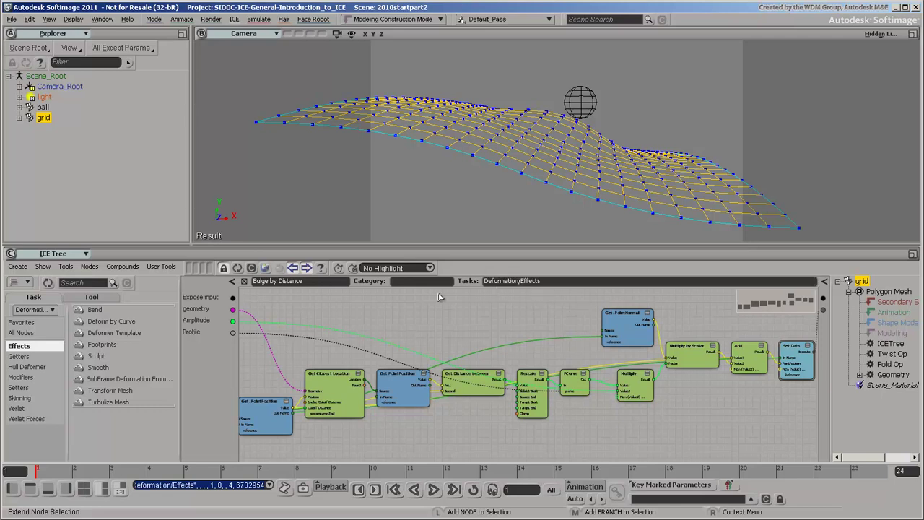
At top level, set Bulge by Distance Amplitude to 3.522, undoing a profile tweak
{"action": "left_click", "coordinate": [245, 283]}
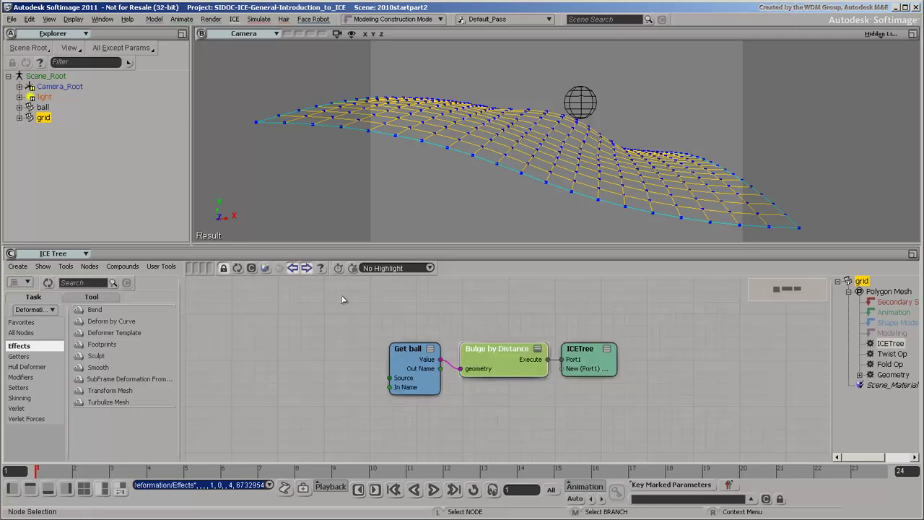
{"action": "double_click", "coordinate": [492, 352]}
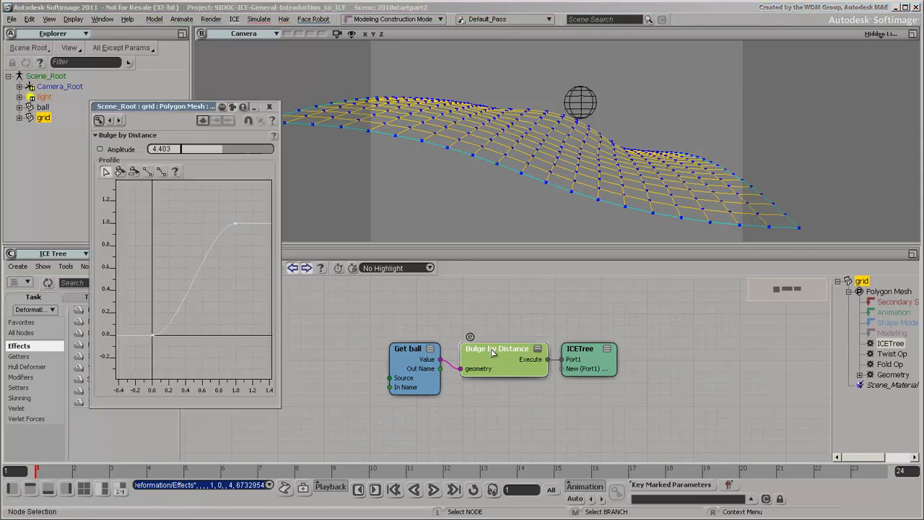
{"action": "left_click_drag", "start_coordinate": [220, 152], "coordinate": [212, 164]}
{"action": "left_click", "coordinate": [235, 223]}
{"action": "left_click_drag", "start_coordinate": [208, 224], "coordinate": [193, 227]}
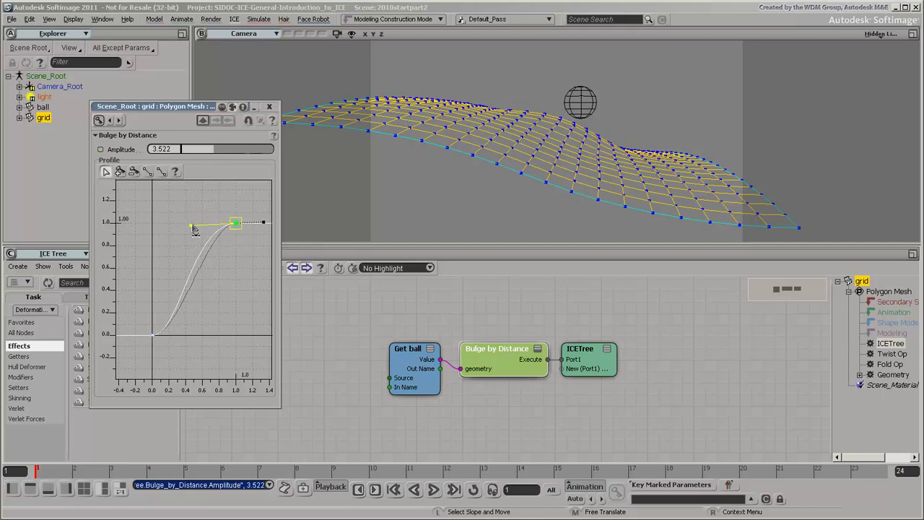
{"action": "key", "text": "ctrl+z"}
{"action": "key", "text": "ctrl+z"}
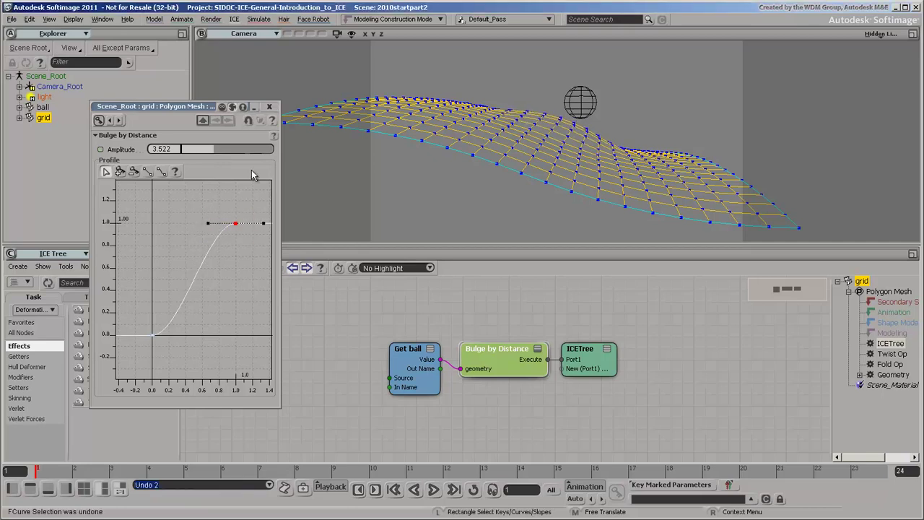
{"action": "left_click", "coordinate": [269, 106]}
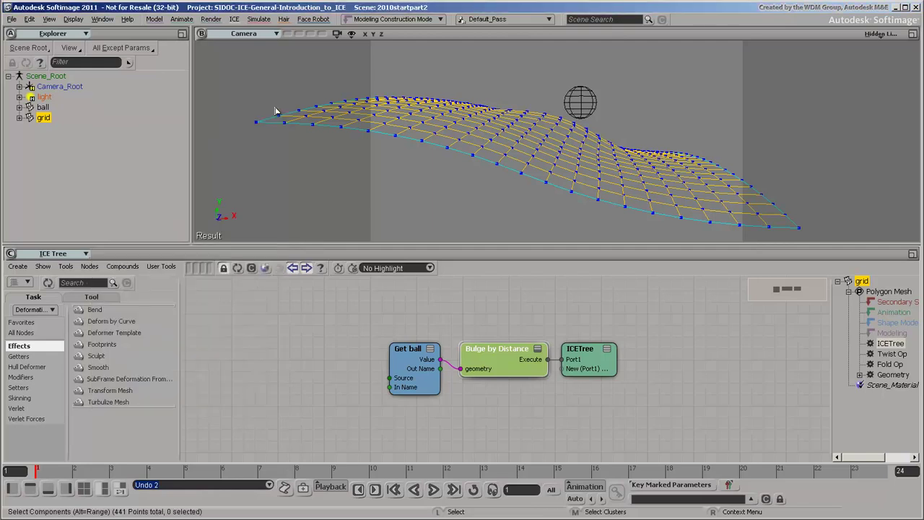
Export the compound as 'Bulge by Distance' and pick it from the Effects list
{"action": "right_click", "coordinate": [485, 350]}
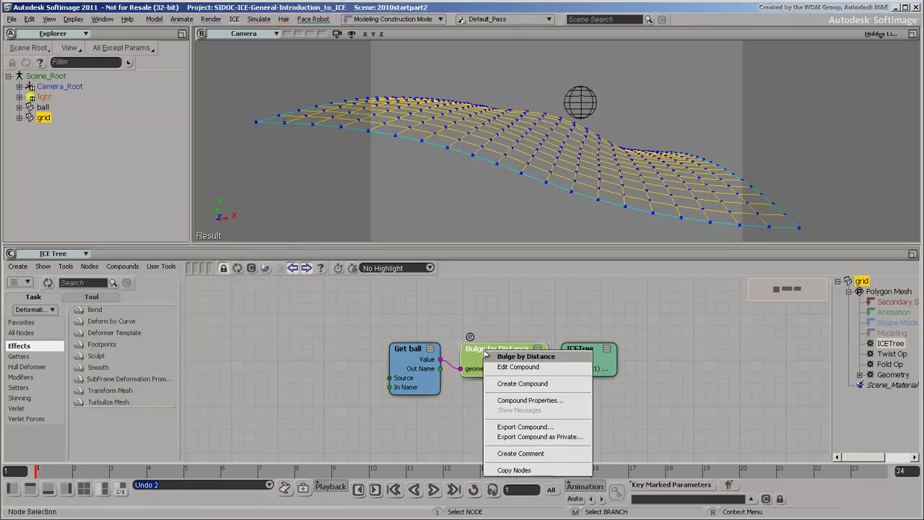
{"action": "left_click", "coordinate": [532, 426]}
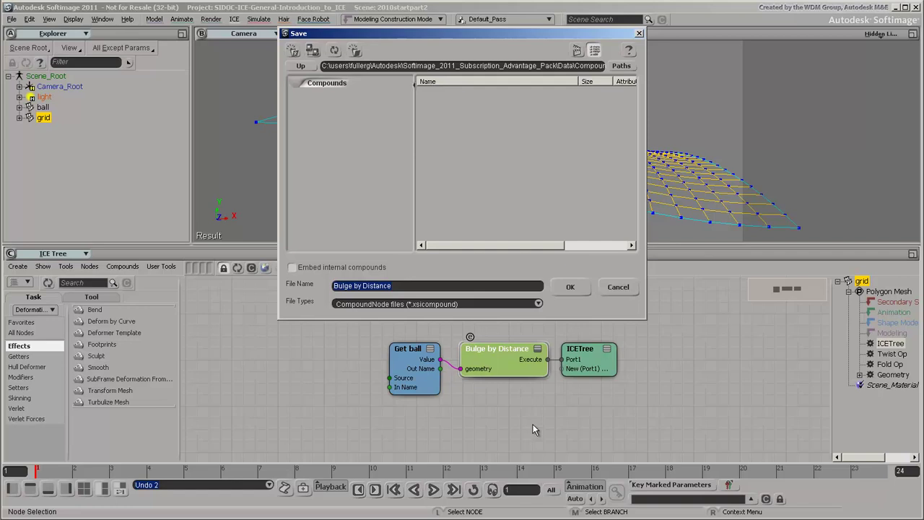
{"action": "left_click", "coordinate": [570, 287]}
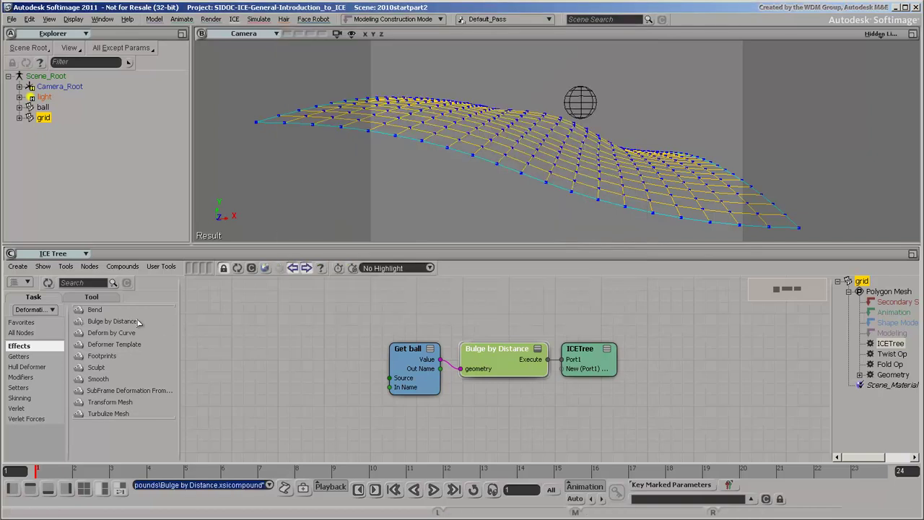
{"action": "left_click", "coordinate": [134, 323]}
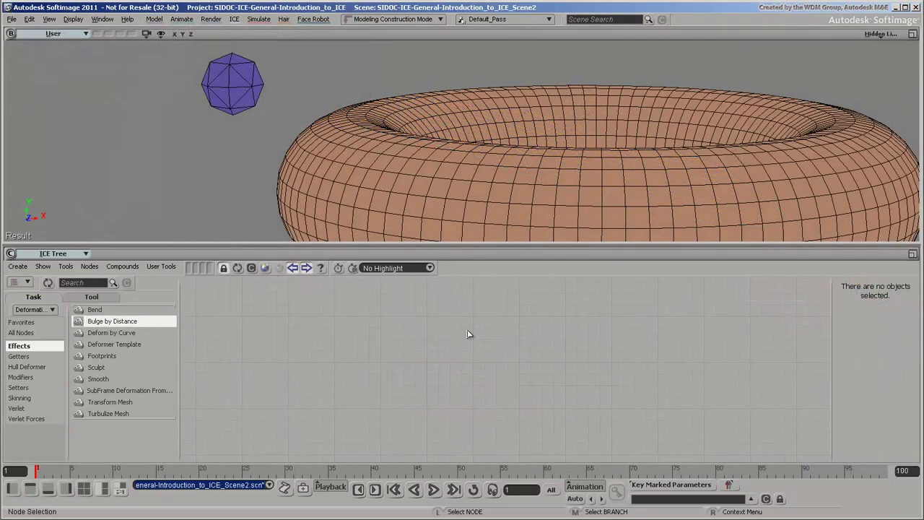
Create an ICE tree on the torus and add the Bulge by Distance node to it
{"action": "left_click", "coordinate": [366, 190]}
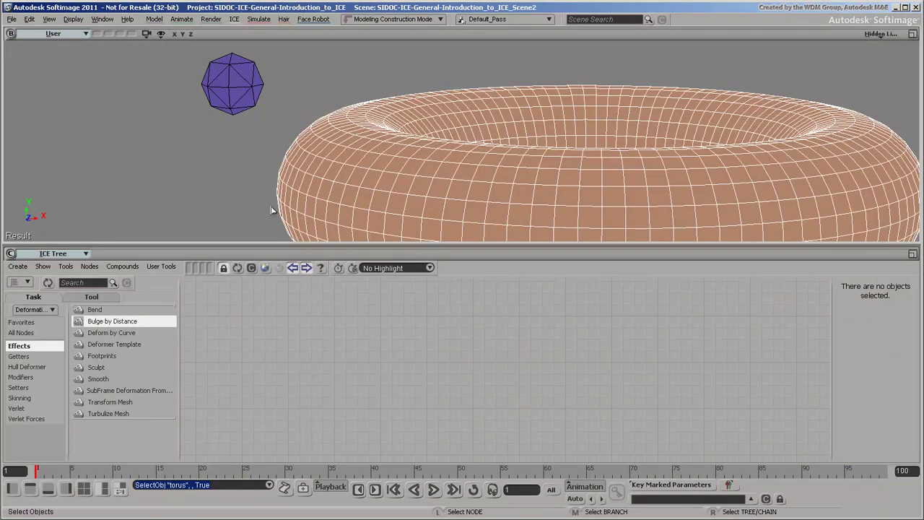
{"action": "left_click", "coordinate": [17, 265]}
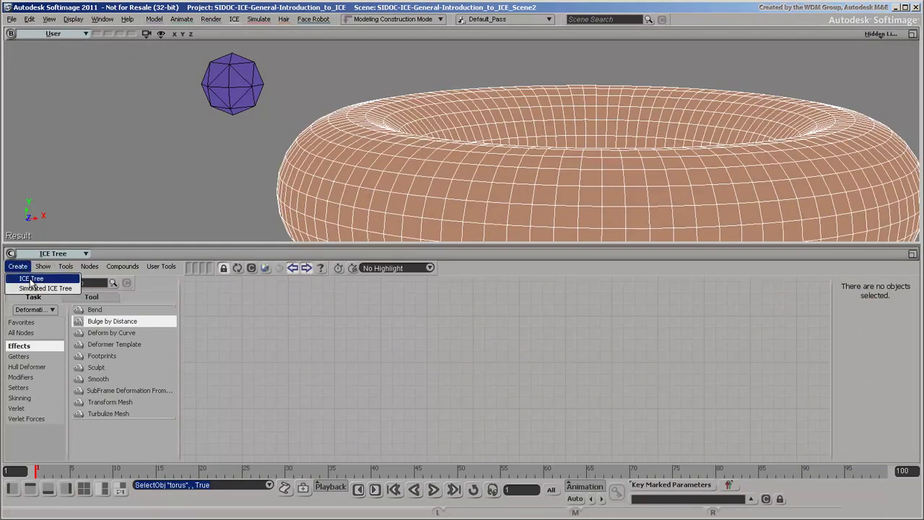
{"action": "left_click", "coordinate": [32, 279]}
{"action": "left_click_drag", "start_coordinate": [127, 324], "coordinate": [355, 357]}
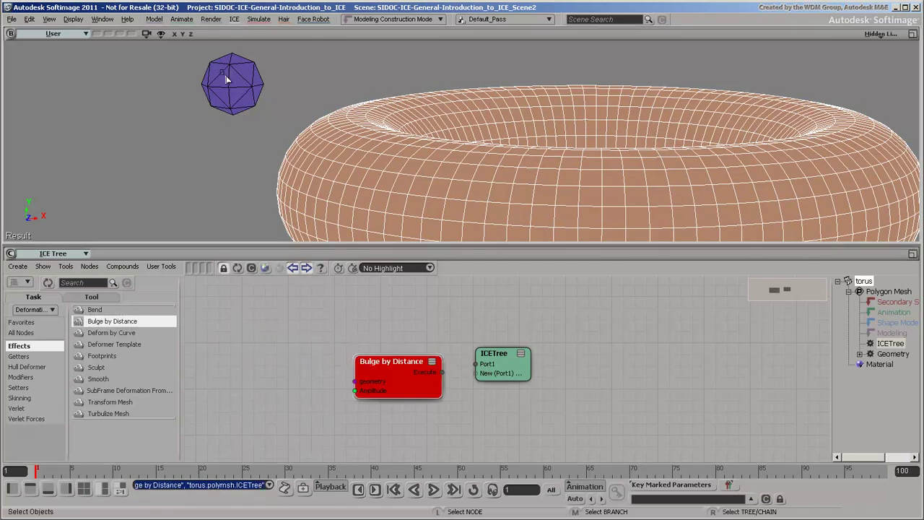
Wire the octahedron into the bulge's geometry input and the root, then move the octahedron toward the torus
{"action": "left_click", "coordinate": [242, 99]}
{"action": "key", "text": "F3"}
{"action": "left_click_drag", "start_coordinate": [264, 103], "coordinate": [244, 362]}
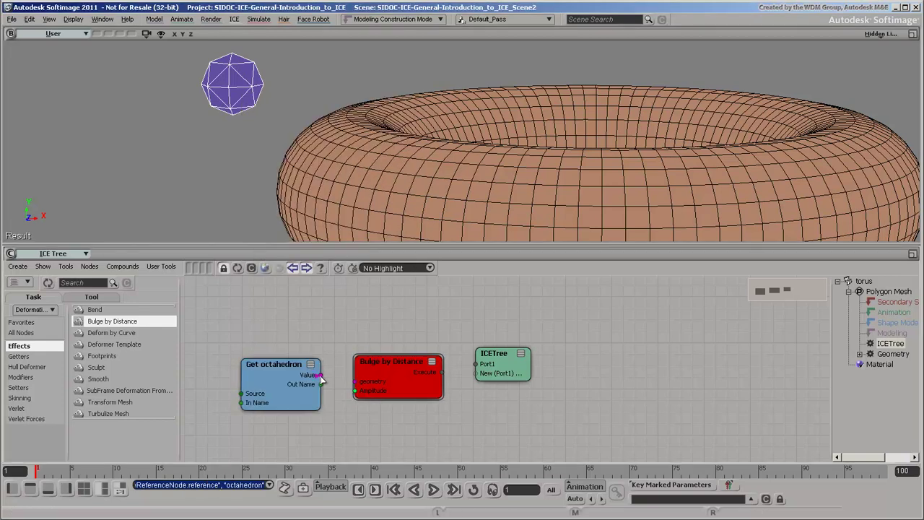
{"action": "left_click_drag", "start_coordinate": [321, 374], "coordinate": [355, 381]}
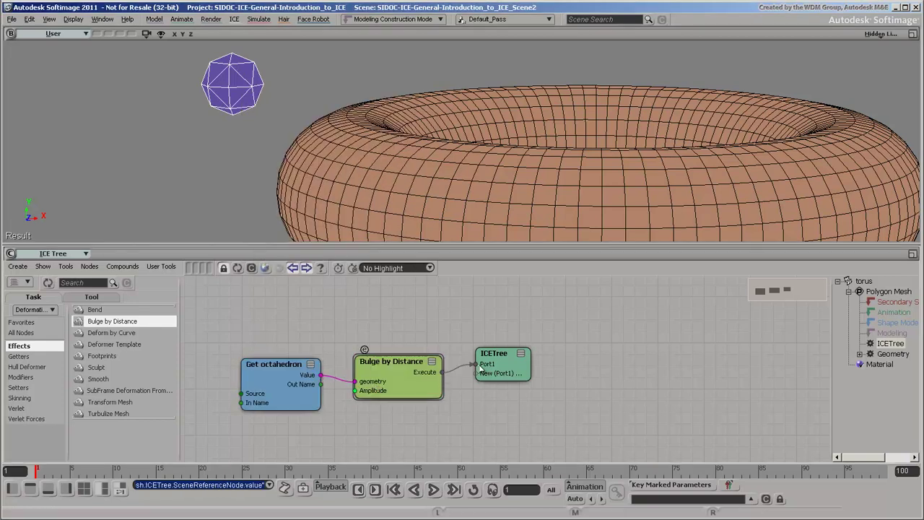
{"action": "left_click_drag", "start_coordinate": [442, 371], "coordinate": [479, 363]}
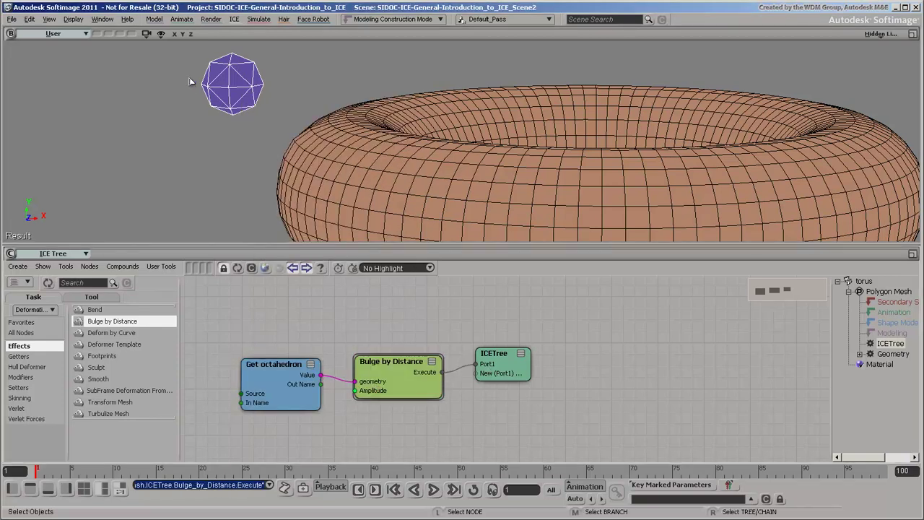
{"action": "key", "text": "v"}
{"action": "mouse_move", "coordinate": [231, 85]}
{"action": "left_mouse_down"}
{"action": "mouse_move", "coordinate": [234, 129]}
{"action": "mouse_move", "coordinate": [249, 106]}
{"action": "mouse_move", "coordinate": [237, 131]}
{"action": "left_mouse_up"}
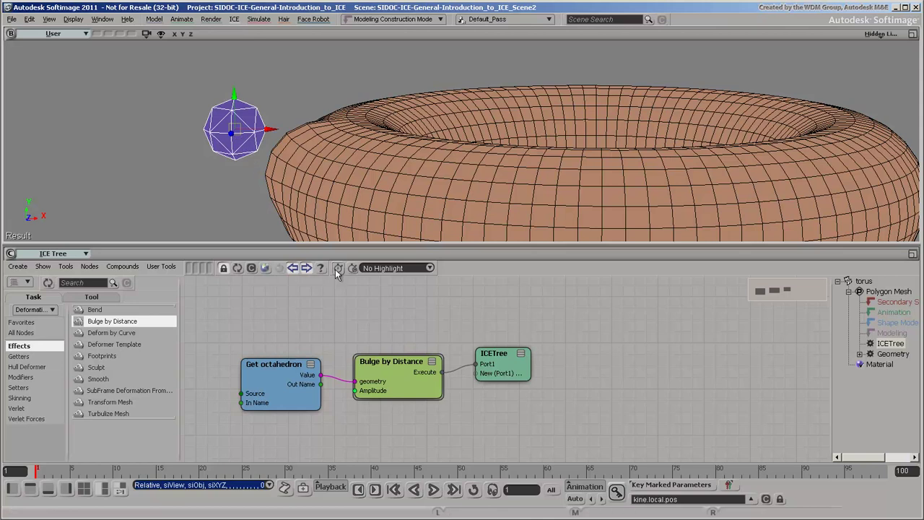
Open Compound Properties for the Bulge by Distance node in the torus's ICE tree
{"action": "right_click", "coordinate": [390, 365]}
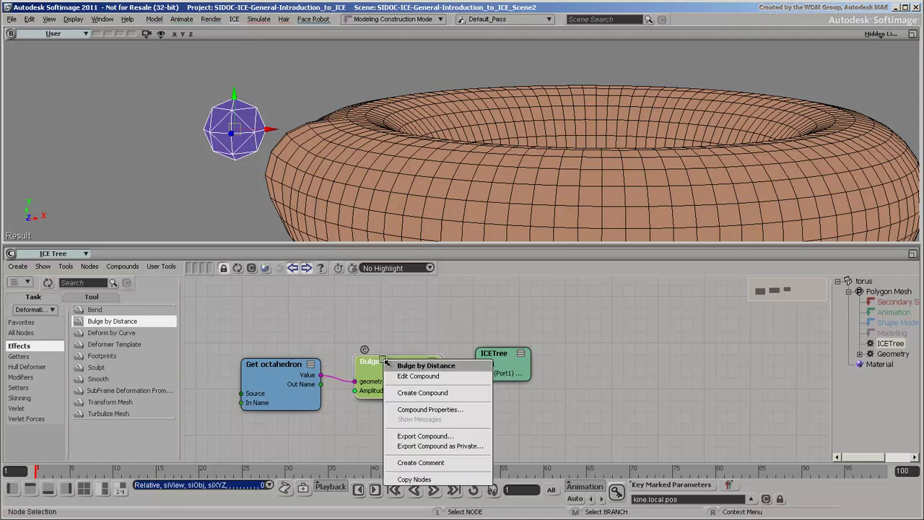
{"action": "left_click", "coordinate": [423, 409]}
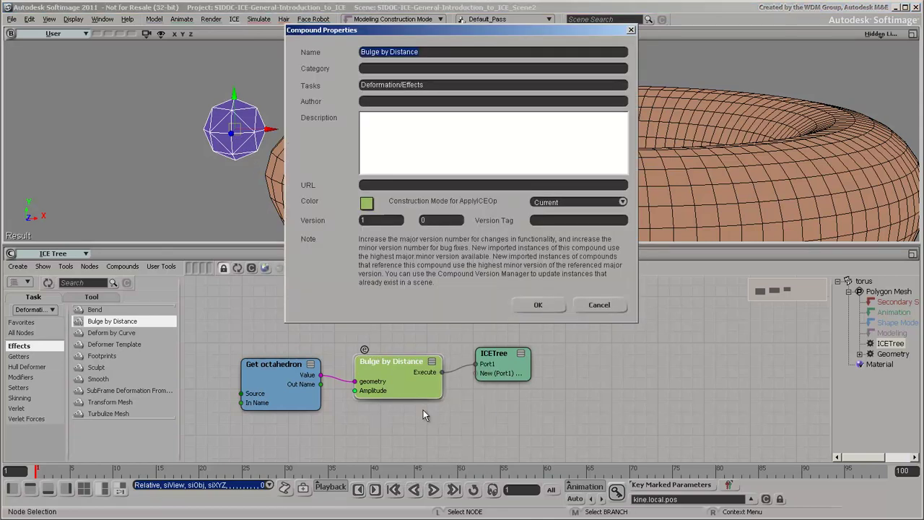